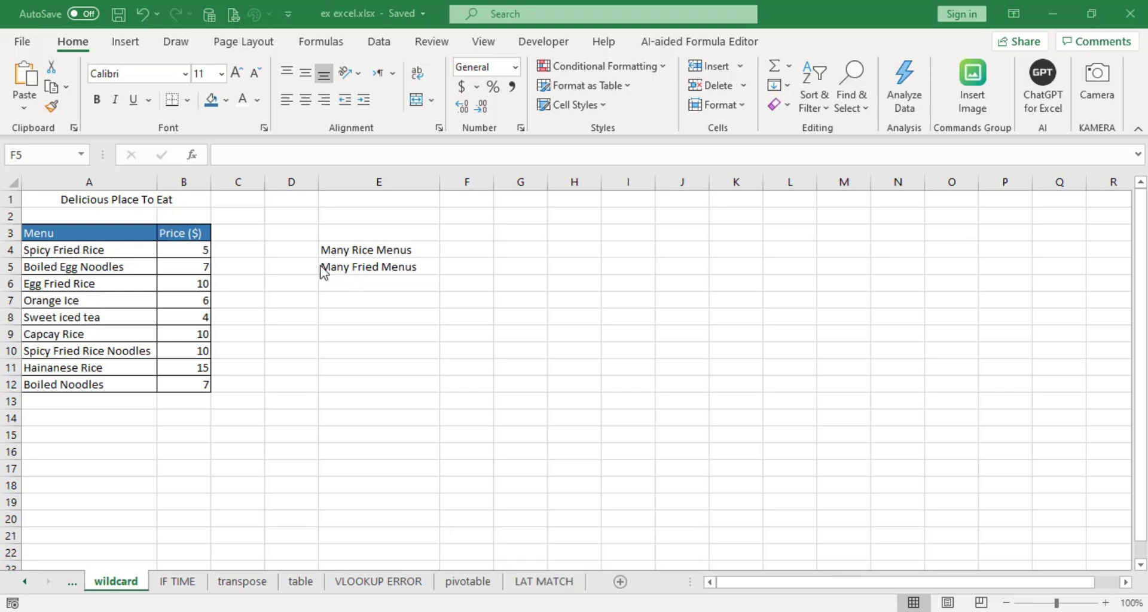
# Try to count the rice menus in cell F4 with the formula =COUNT(A4:A12,"Rice").
pyautogui.click(479, 263)
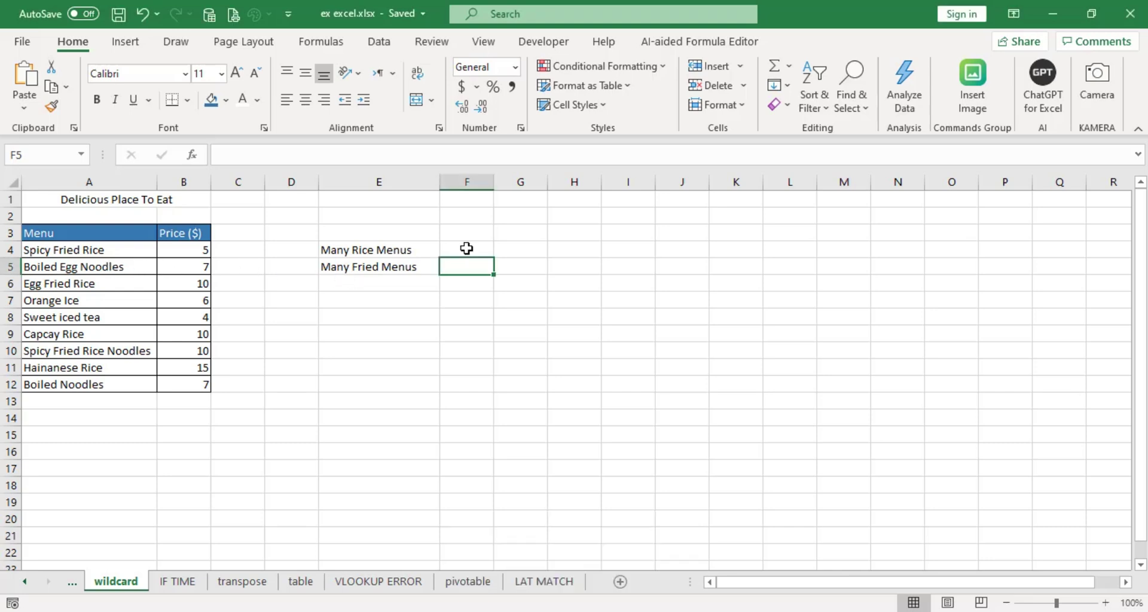
pyautogui.click(467, 248)
pyautogui.write('=count')
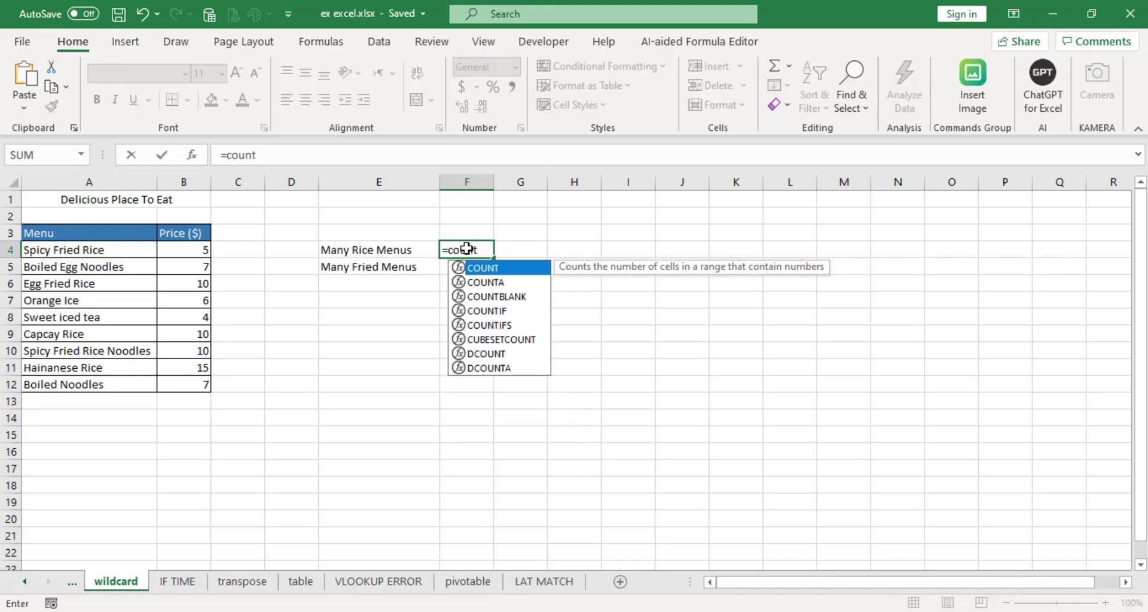
pyautogui.doubleClick(484, 267)
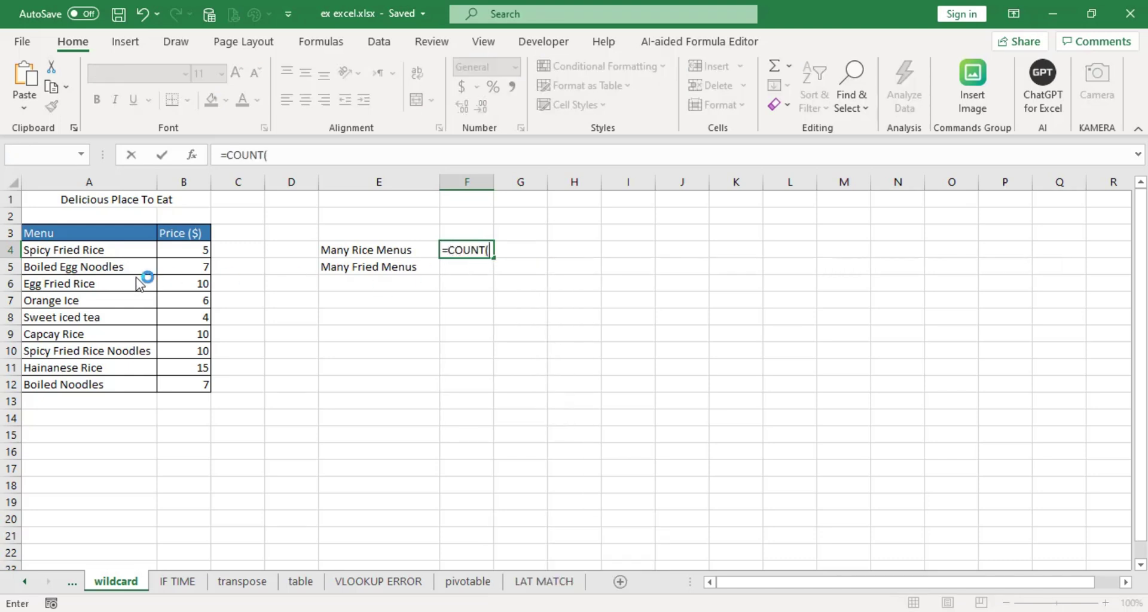
pyautogui.click(84, 250)
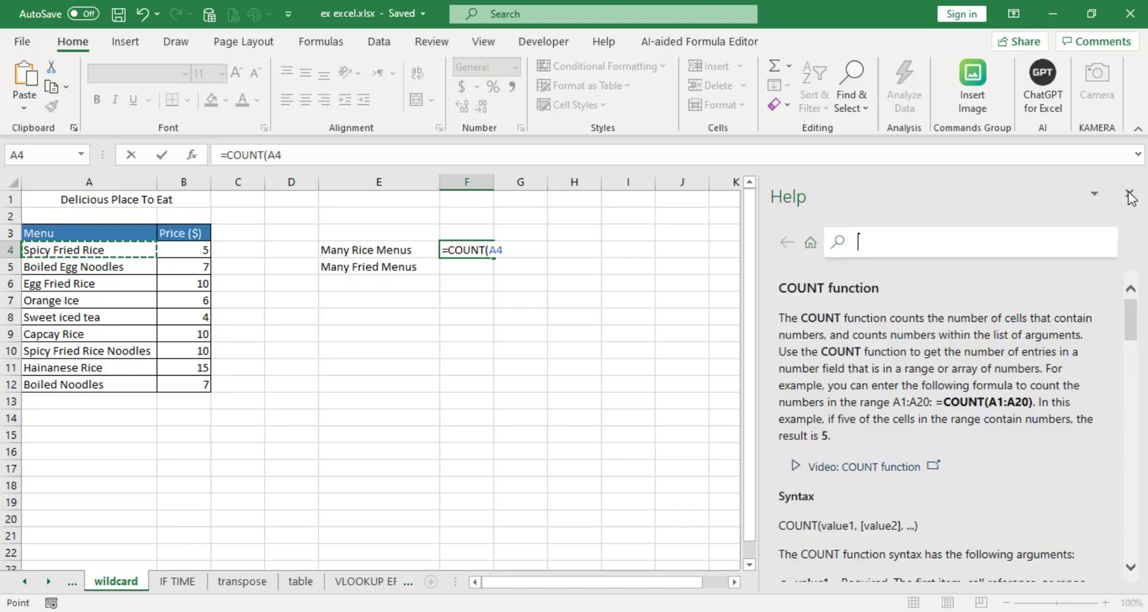
pyautogui.click(1130, 193)
pyautogui.moveTo(90, 249); pyautogui.dragTo(94, 386)
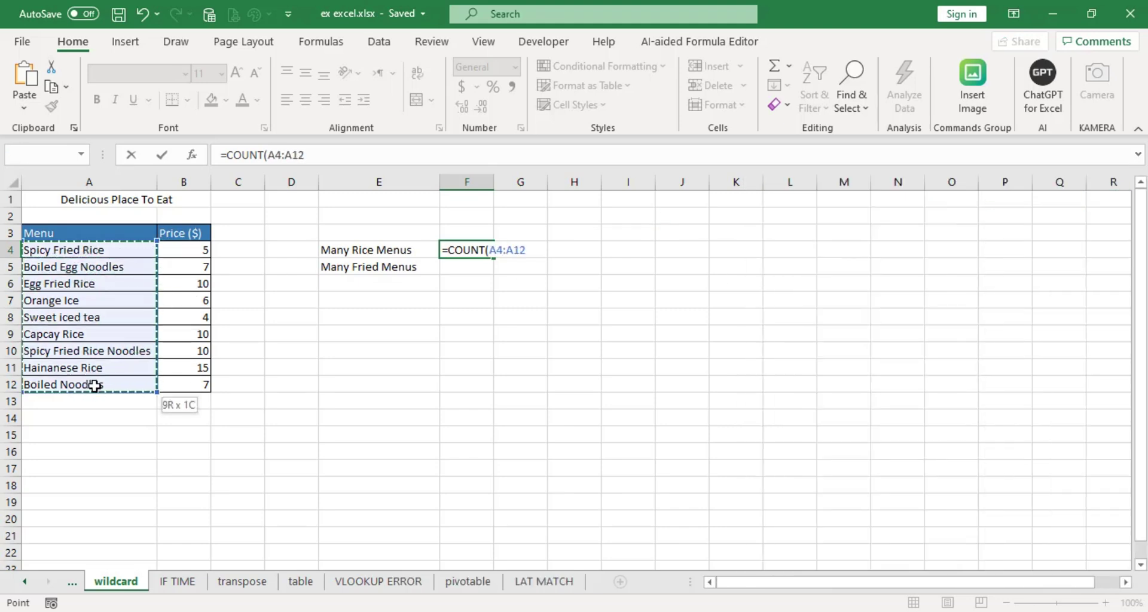
pyautogui.click(531, 251)
pyautogui.write(',"')
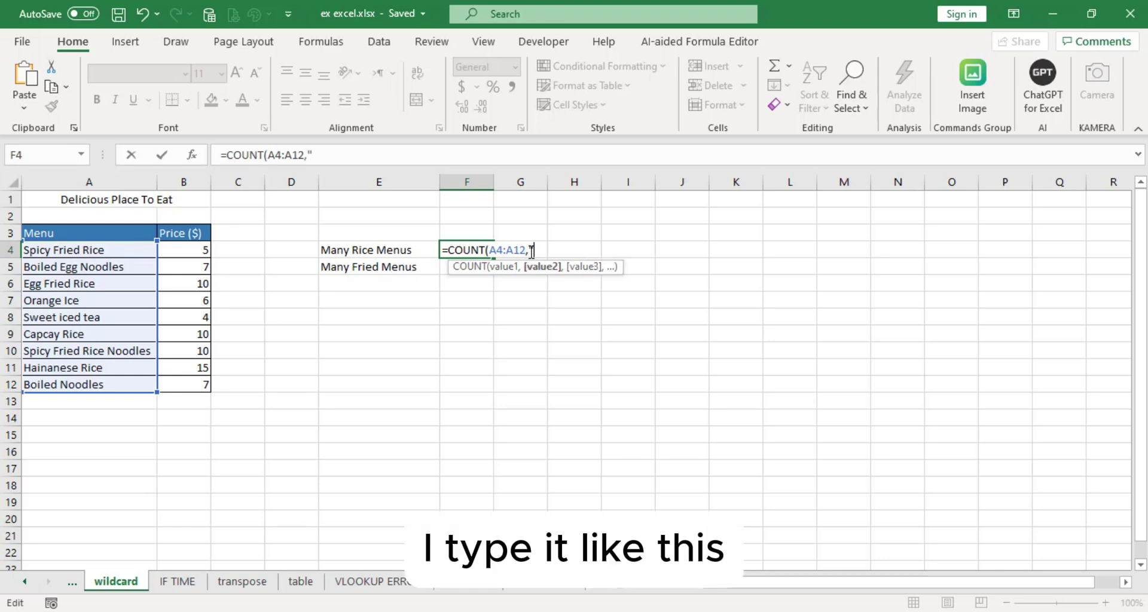
pyautogui.write('Rice"')
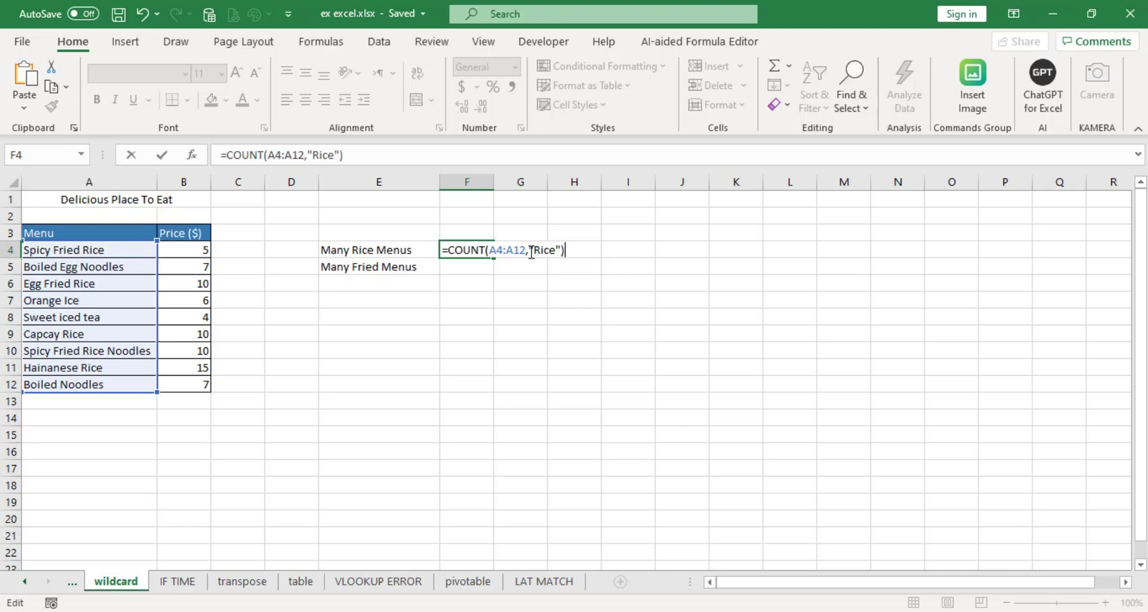
pyautogui.press('Return')
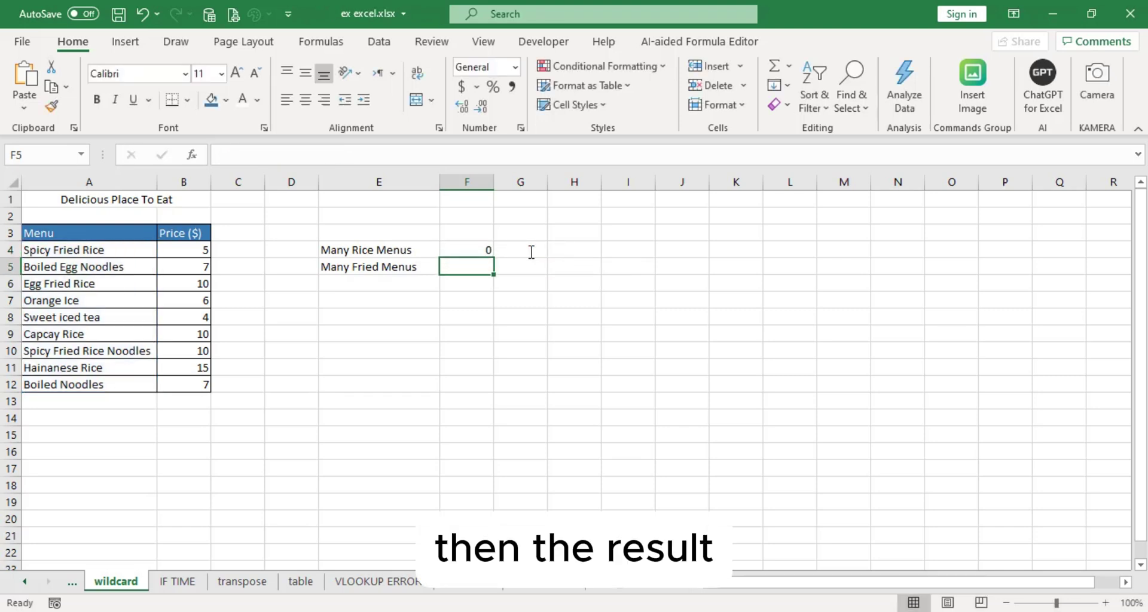
pyautogui.click(482, 249)
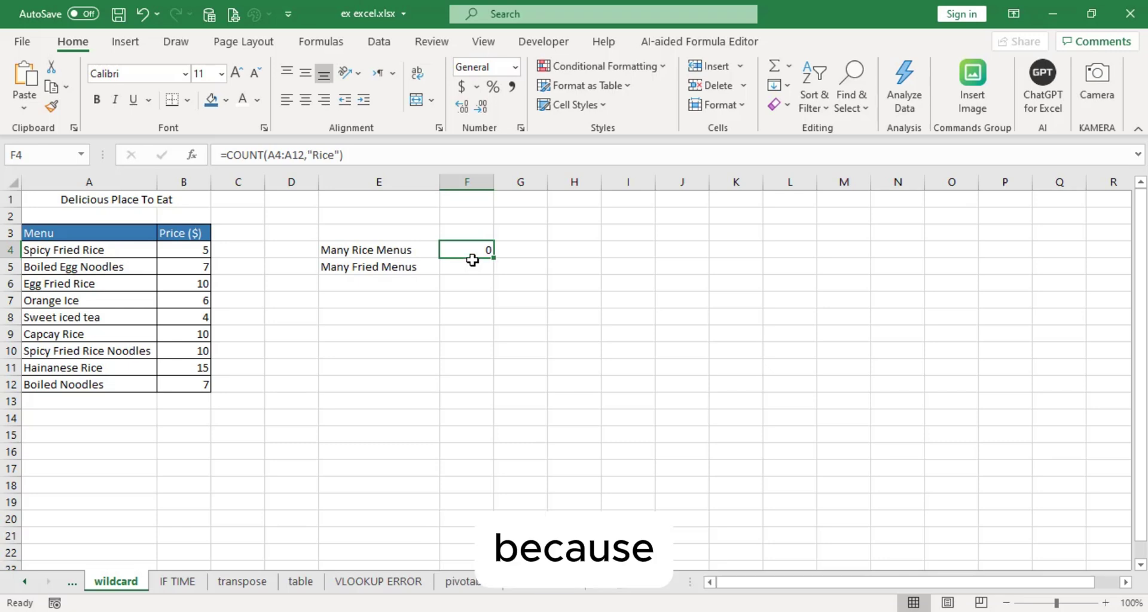
# Replace the formula in cell F4 with =COUNTIF(A4:A12,"*Rice") to count menu names ending in Rice.
pyautogui.doubleClick(473, 249)
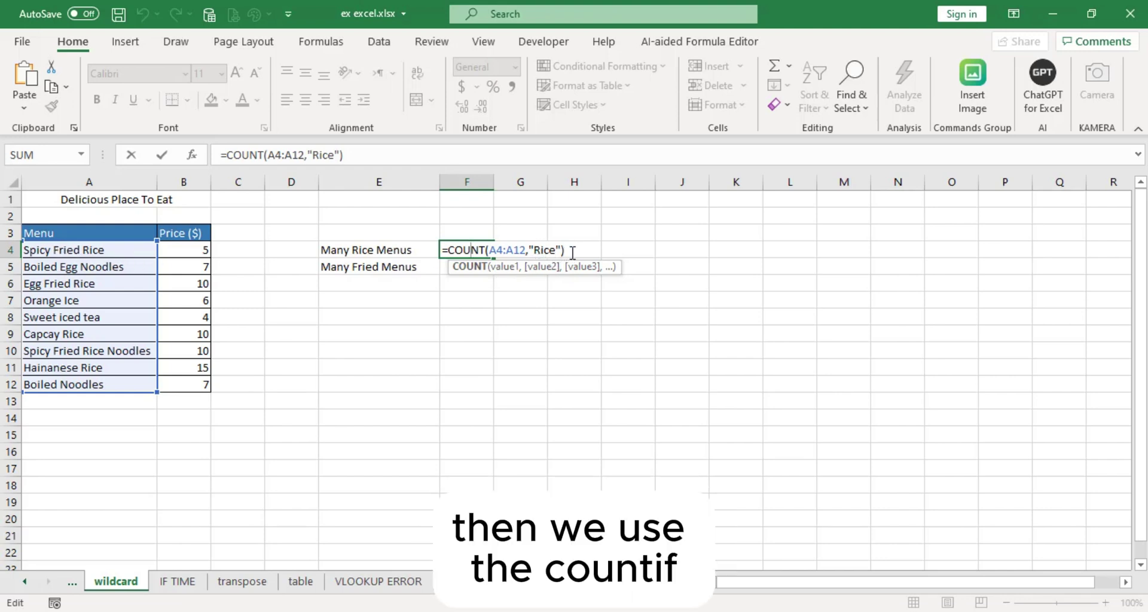
pyautogui.moveTo(570, 252); pyautogui.dragTo(602, 252)
pyautogui.click(464, 251)
pyautogui.write('I')
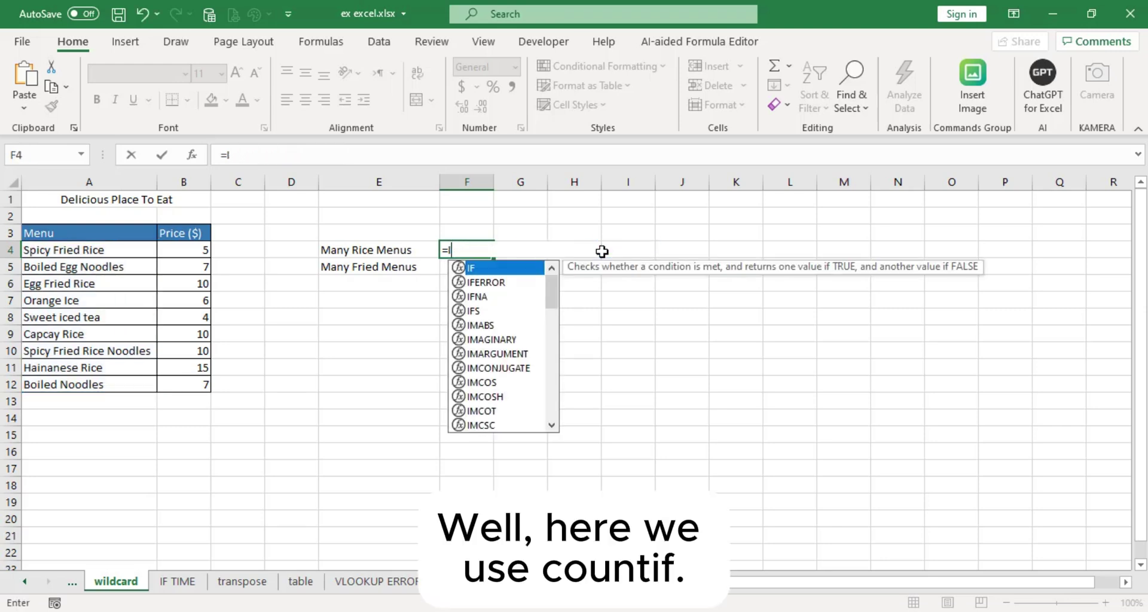
pyautogui.press('BackSpace')
pyautogui.write('countif')
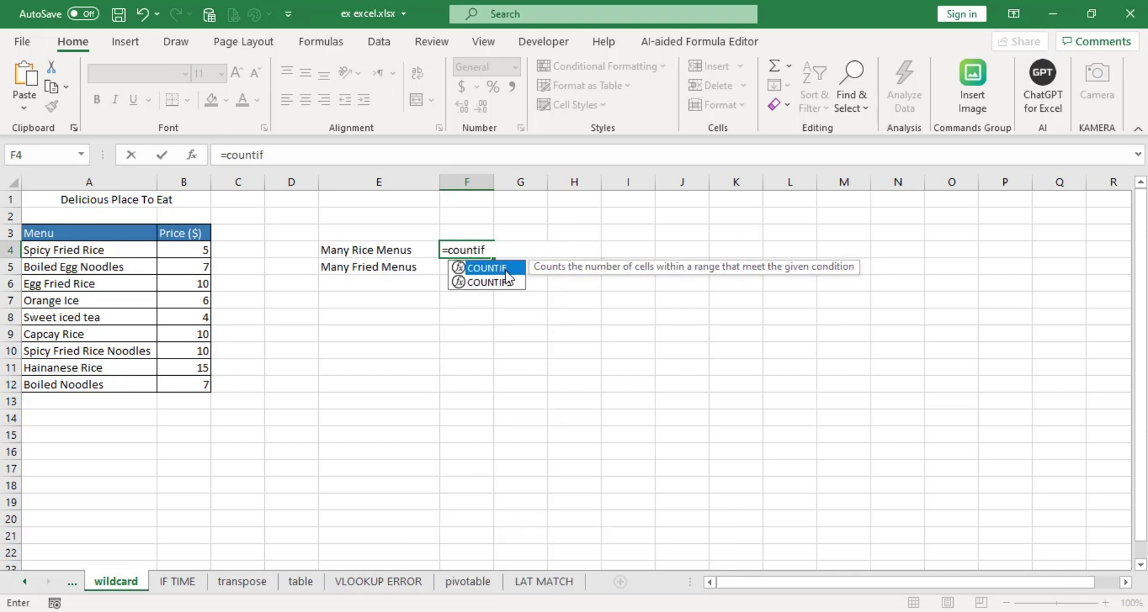
pyautogui.doubleClick(506, 269)
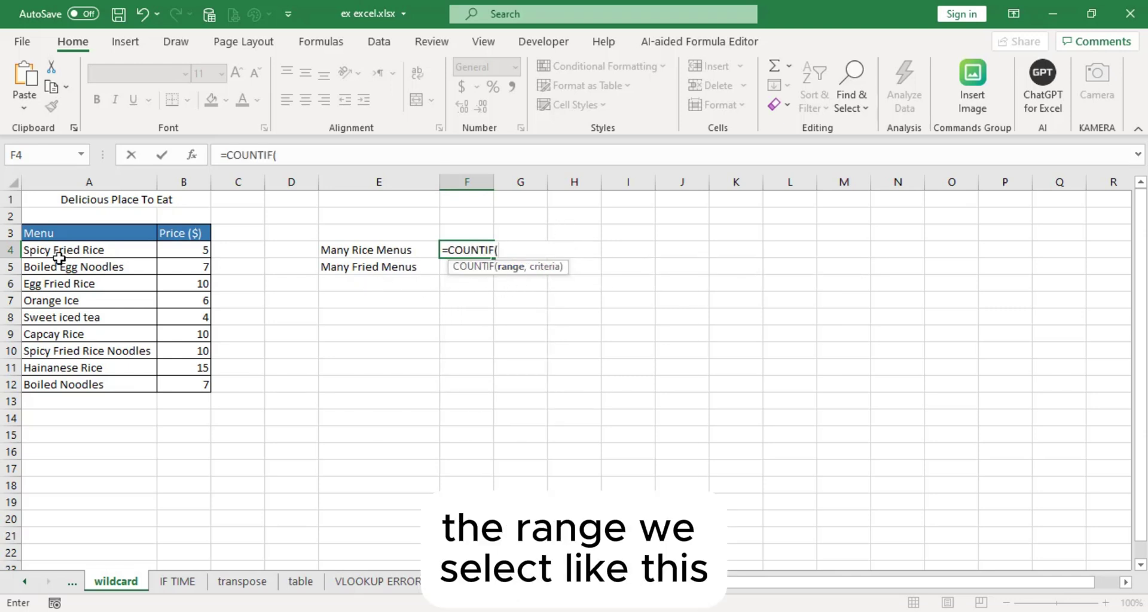
pyautogui.moveTo(58, 257); pyautogui.dragTo(66, 387)
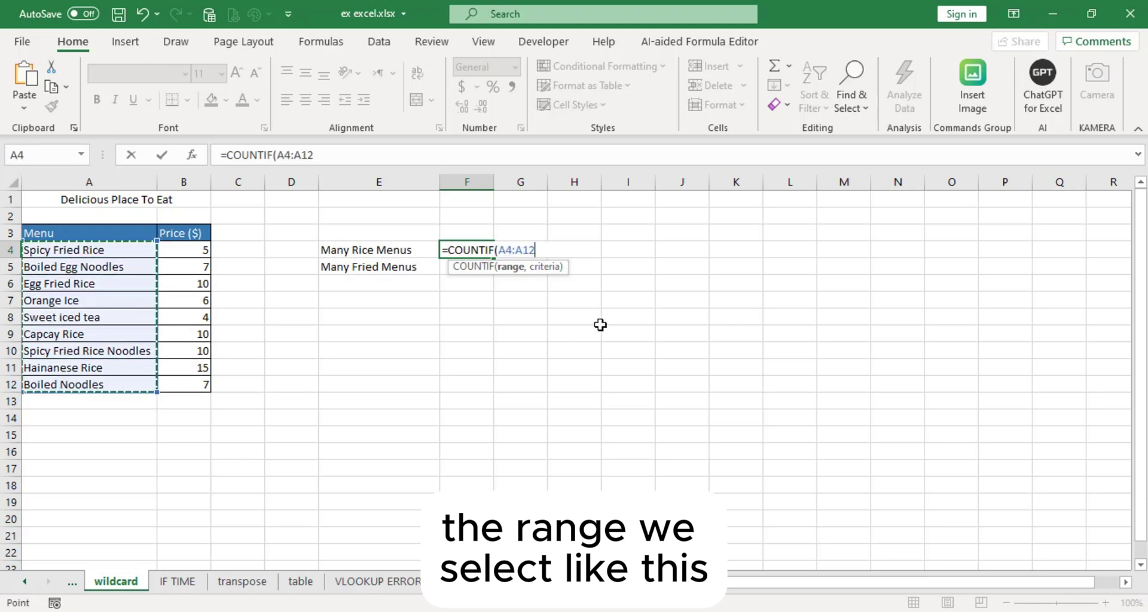
pyautogui.write(',"*')
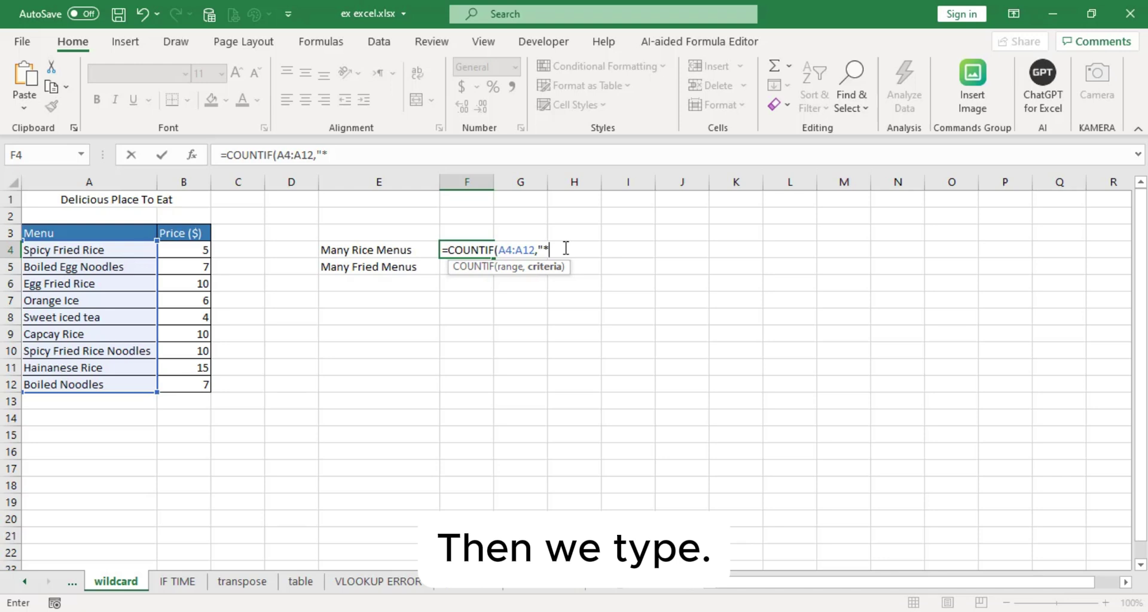
pyautogui.write('Rice')
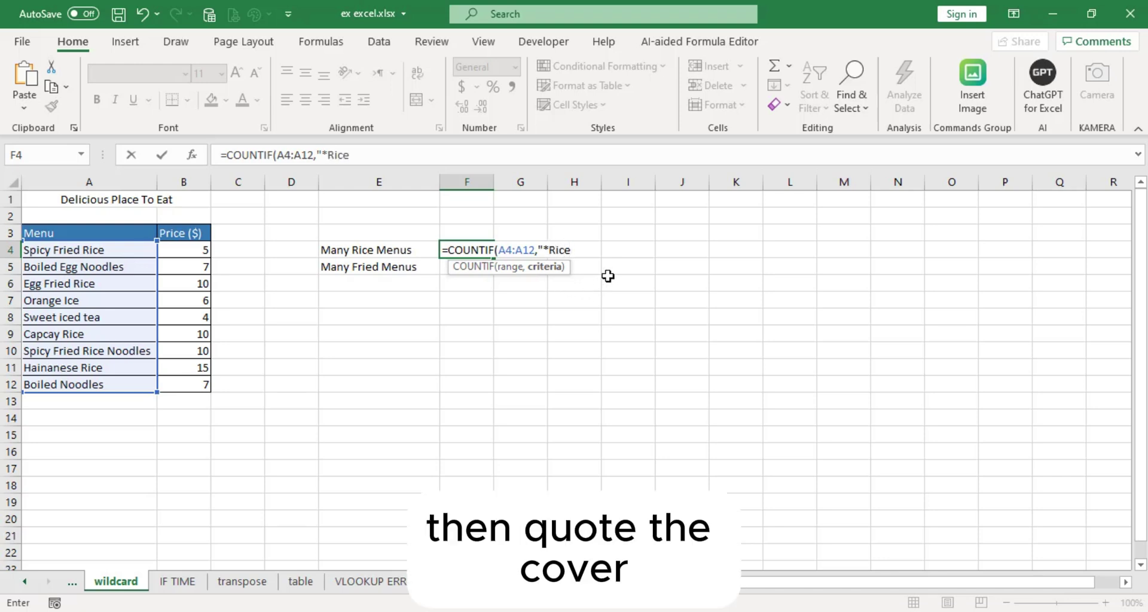
pyautogui.write('")')
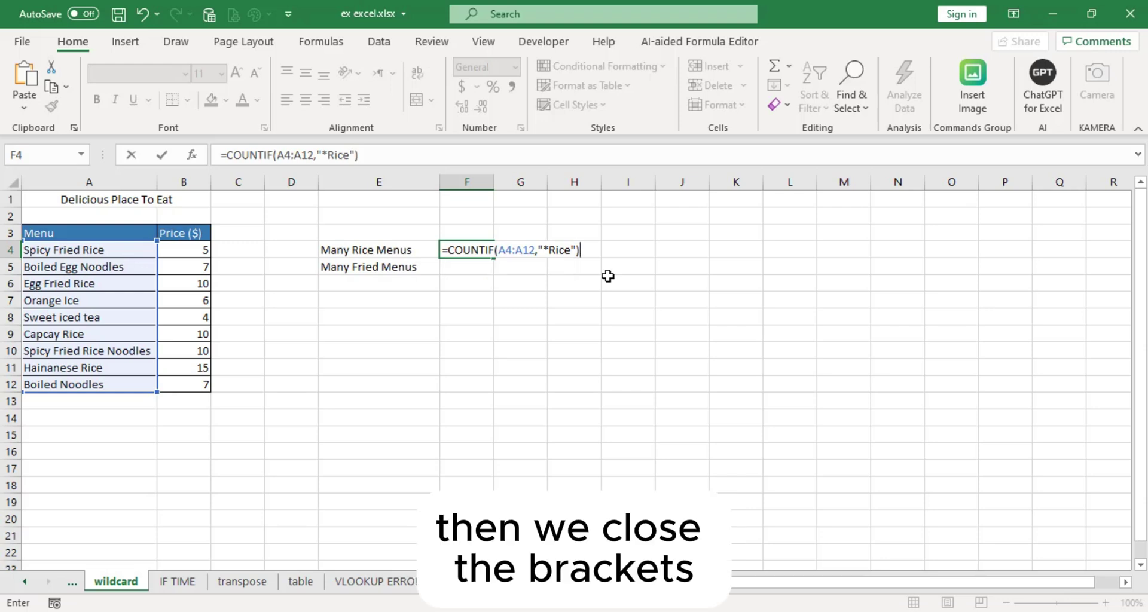
pyautogui.press('Return')
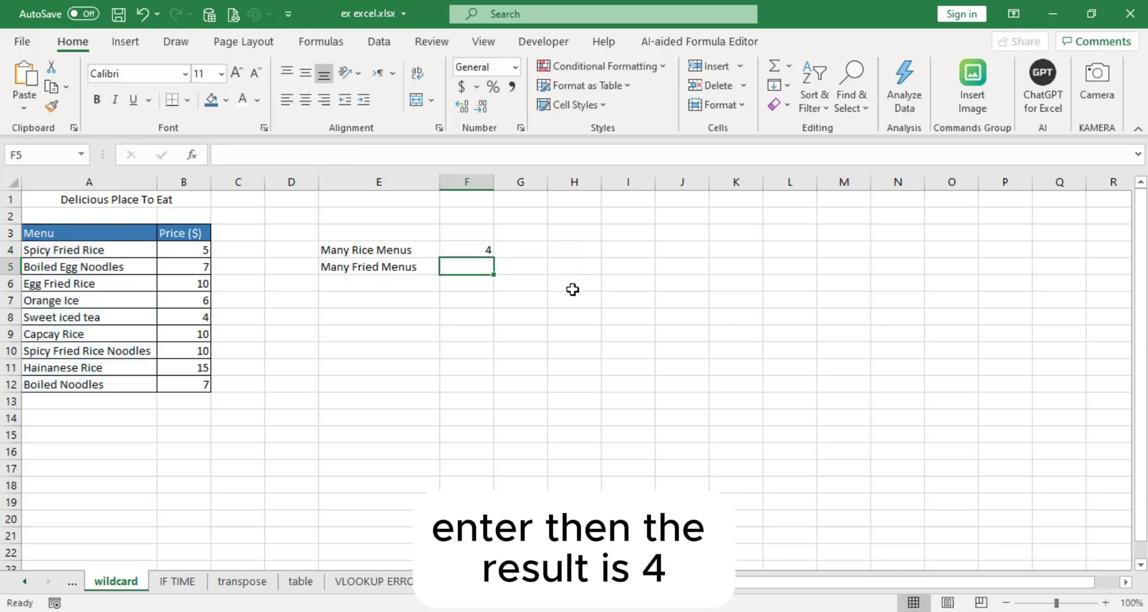
pyautogui.click(476, 250)
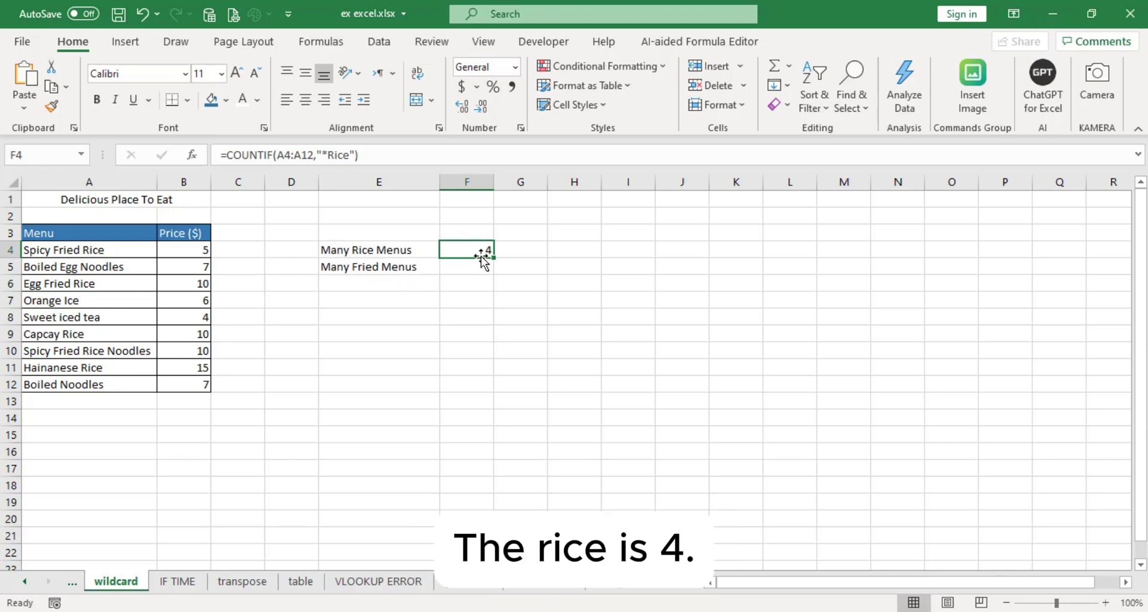
# Go through the menu items containing Rice and extend the COUNTIF criterion in cell F4 to "*Rice*".
pyautogui.doubleClick(102, 252)
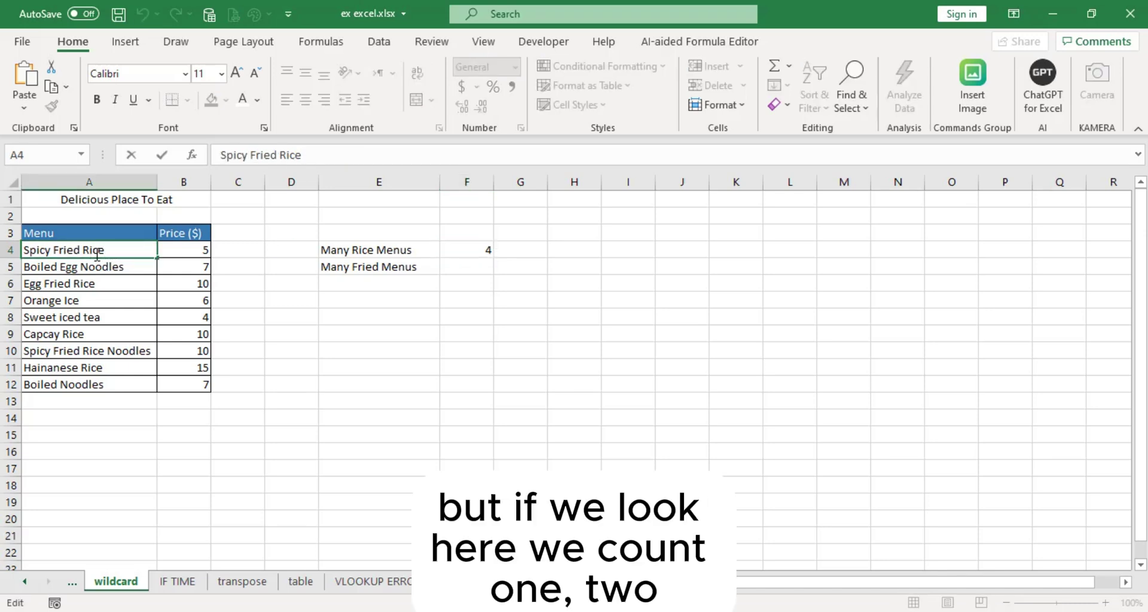
pyautogui.click(81, 283)
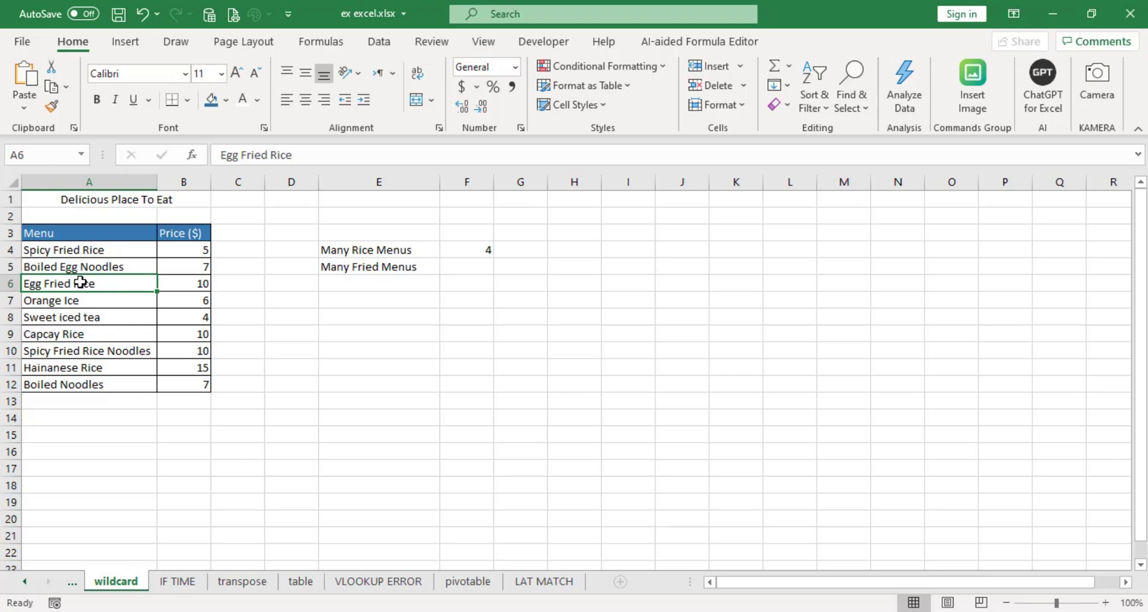
pyautogui.click(83, 338)
pyautogui.doubleClick(105, 351)
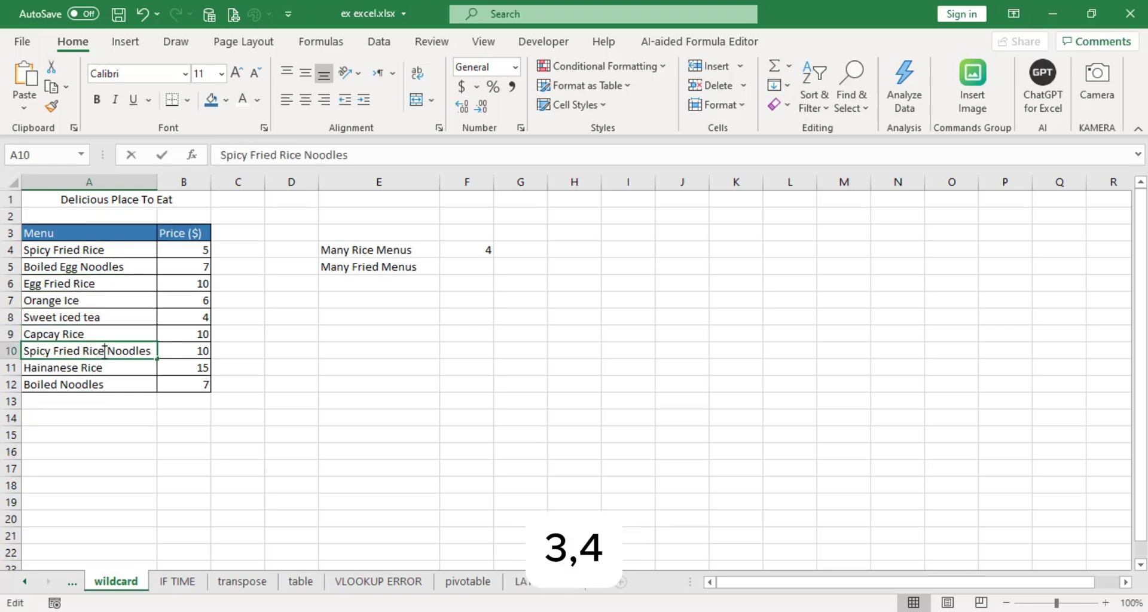
pyautogui.click(90, 367)
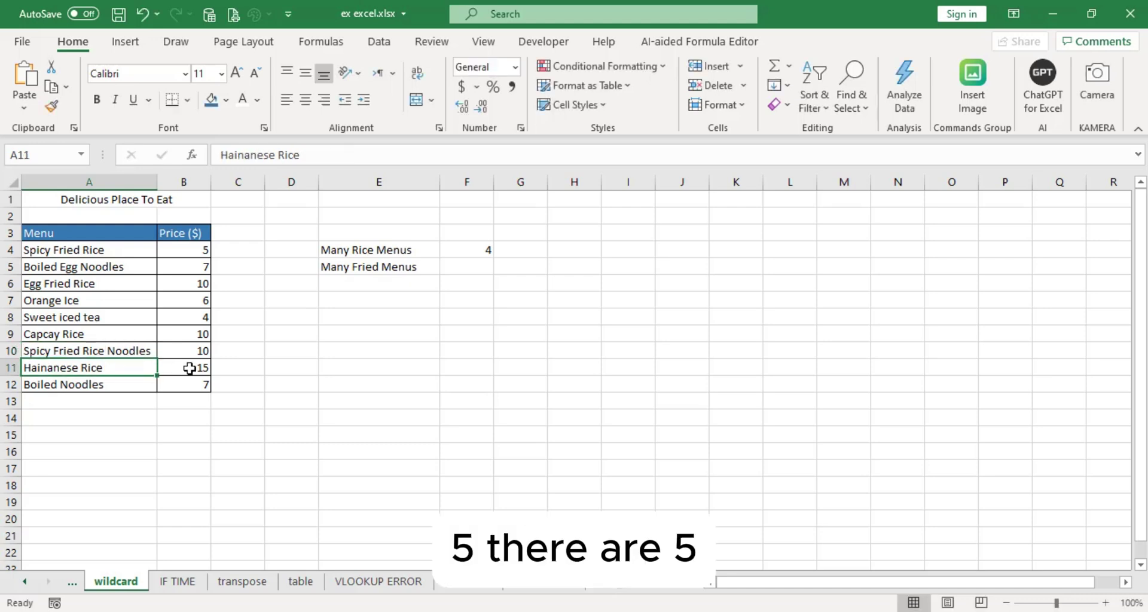
pyautogui.doubleClick(478, 250)
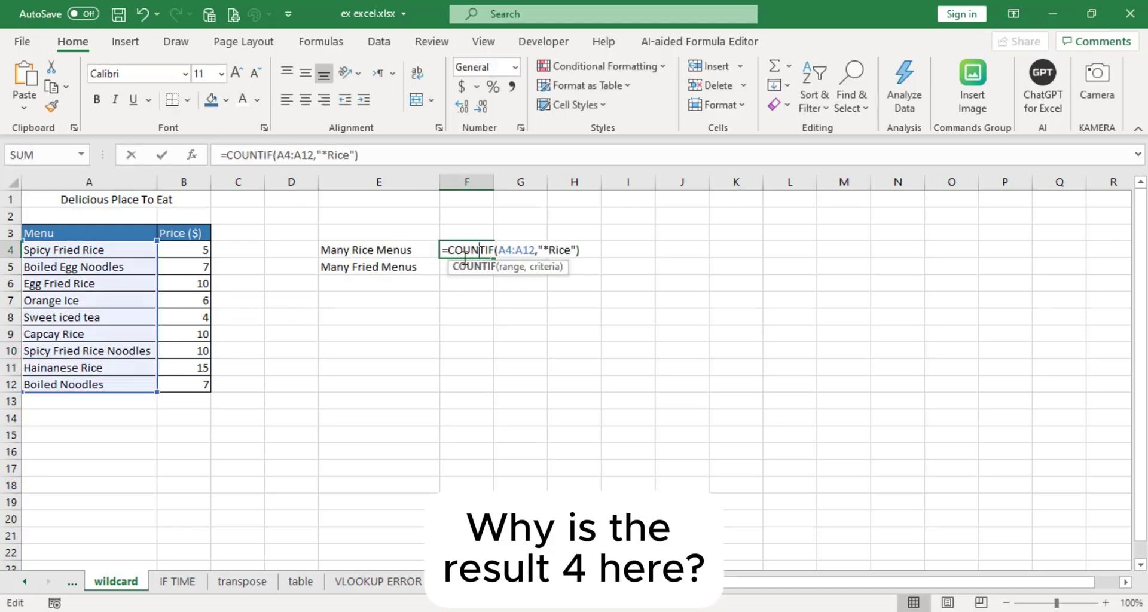
pyautogui.doubleClick(549, 250)
pyautogui.click(548, 250)
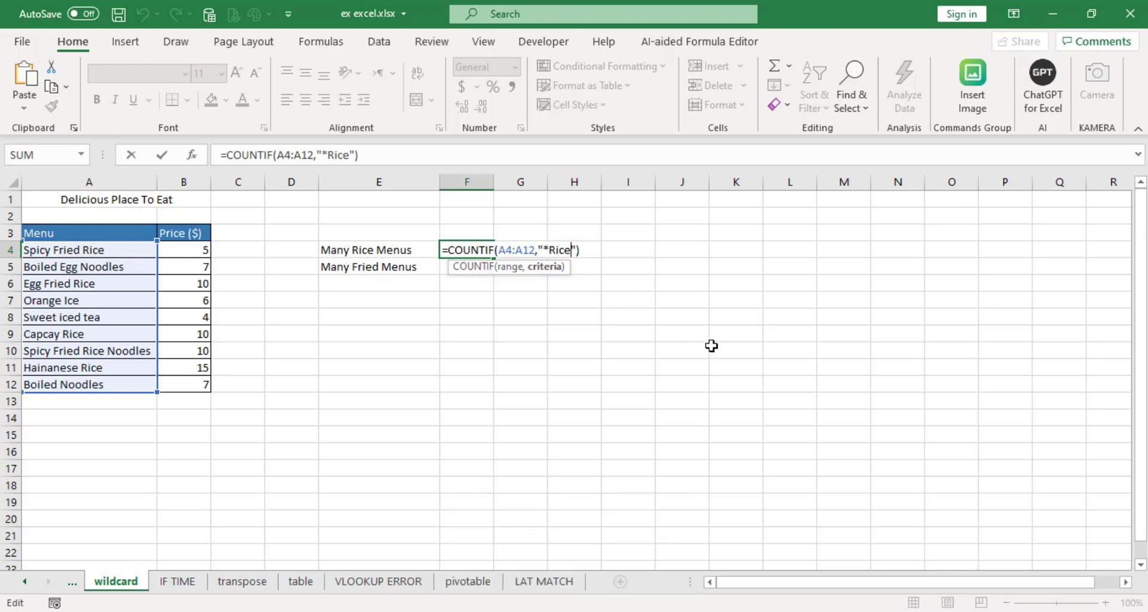
pyautogui.write('*')
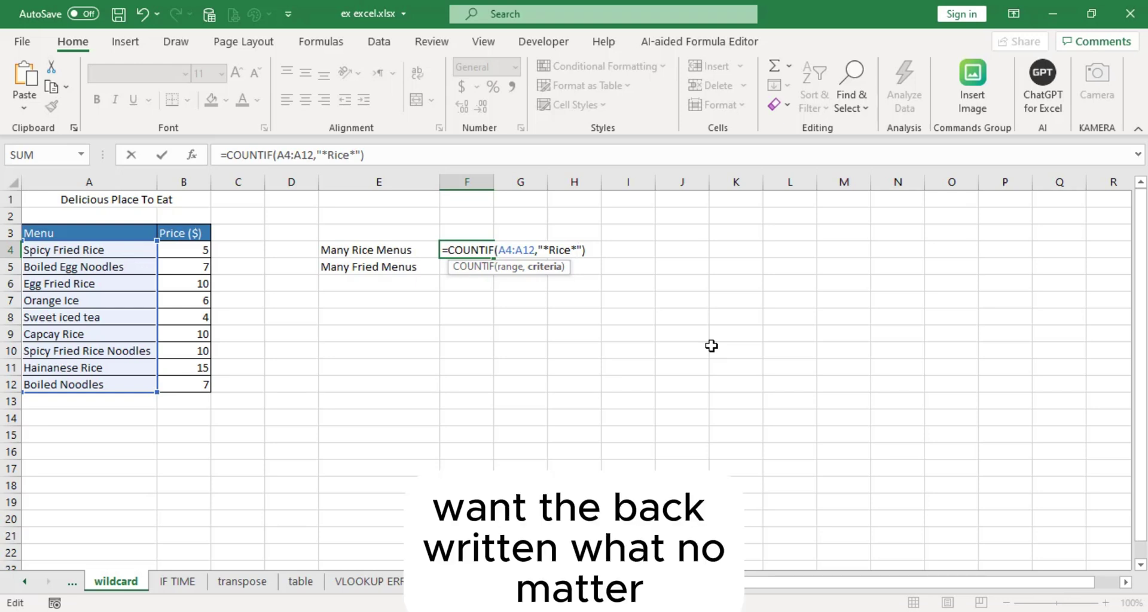
pyautogui.press('Return')
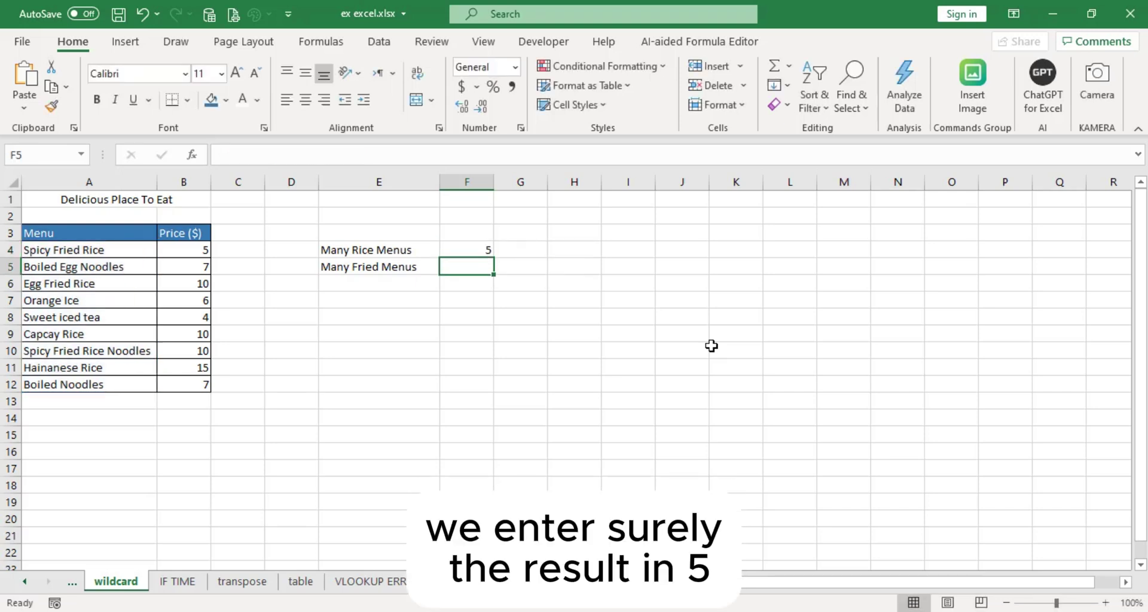
pyautogui.doubleClick(487, 250)
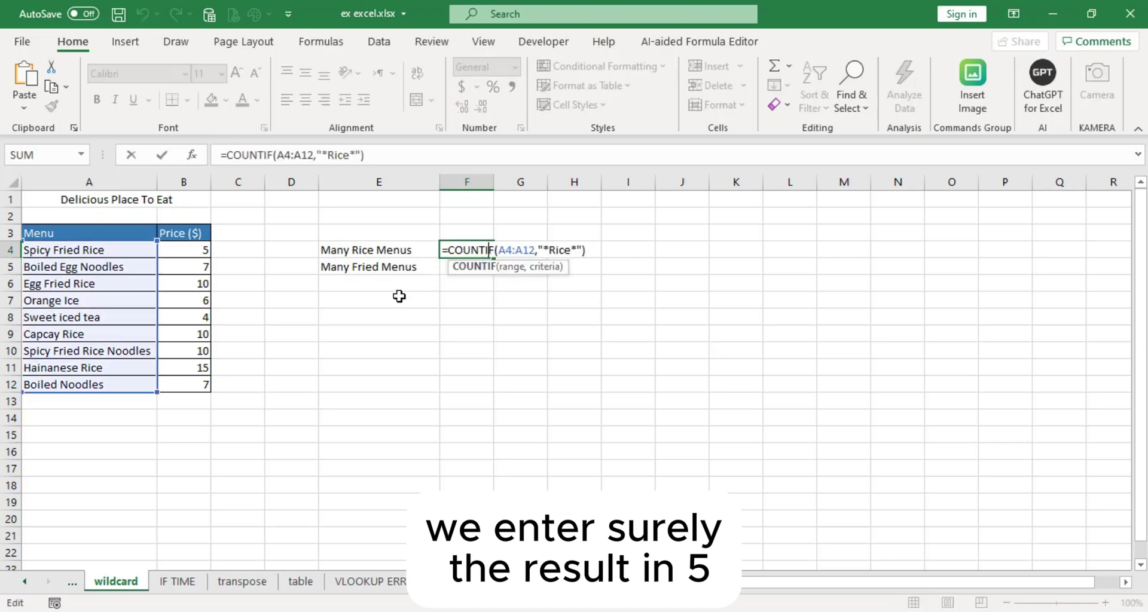
pyautogui.press('Escape')
# Count the fried menus in cell F5 with the formula =COUNTIF(A4:A12,"*Fried*").
pyautogui.doubleClick(466, 267)
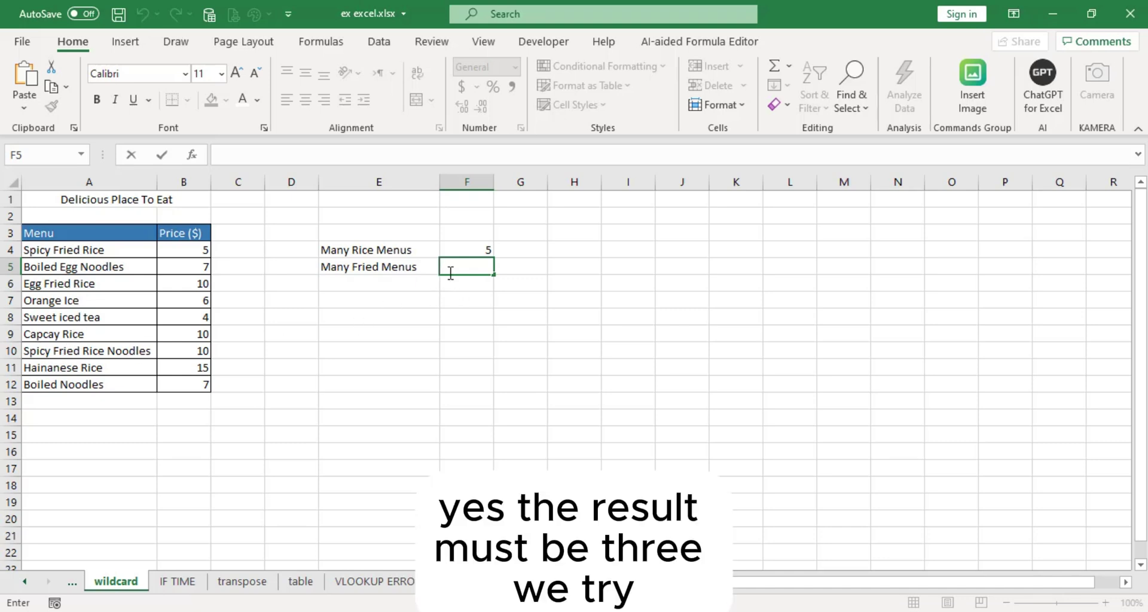
pyautogui.write('=countif')
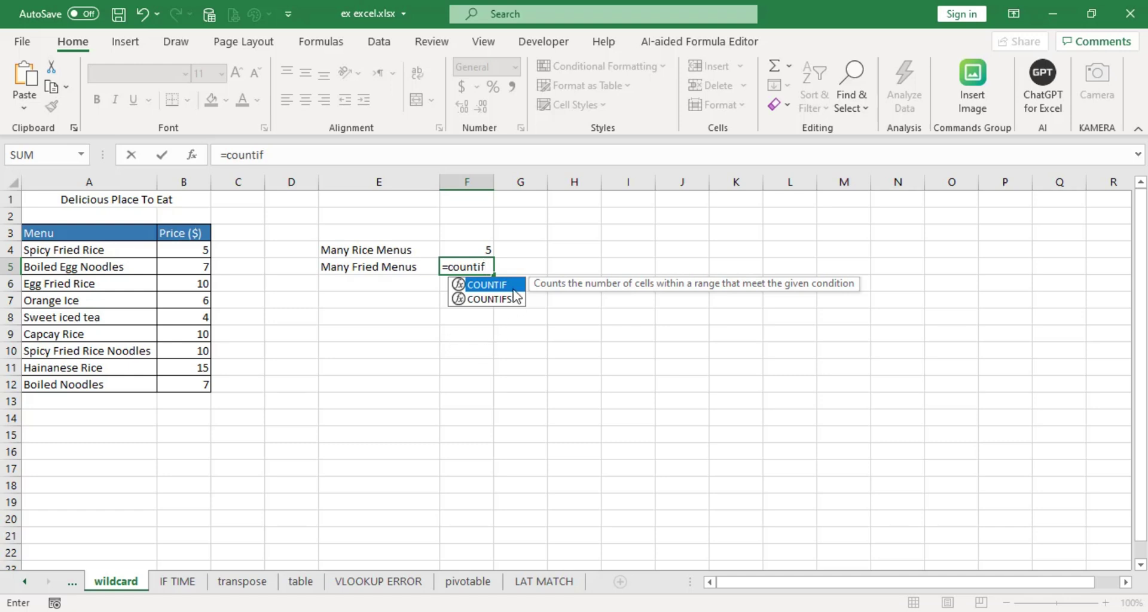
pyautogui.doubleClick(513, 285)
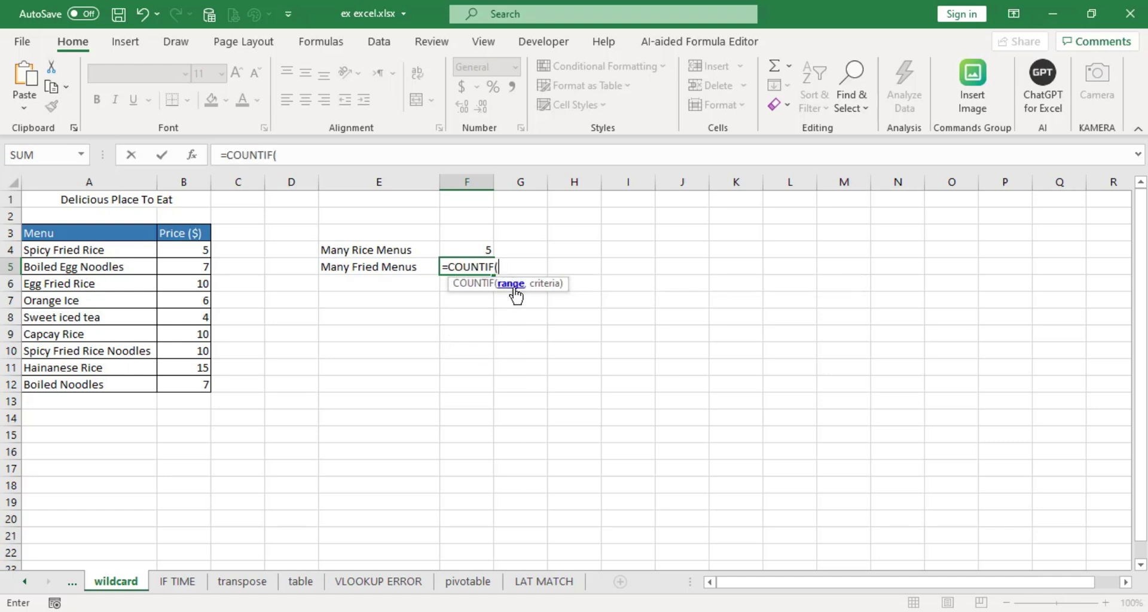
pyautogui.moveTo(61, 247); pyautogui.dragTo(63, 386)
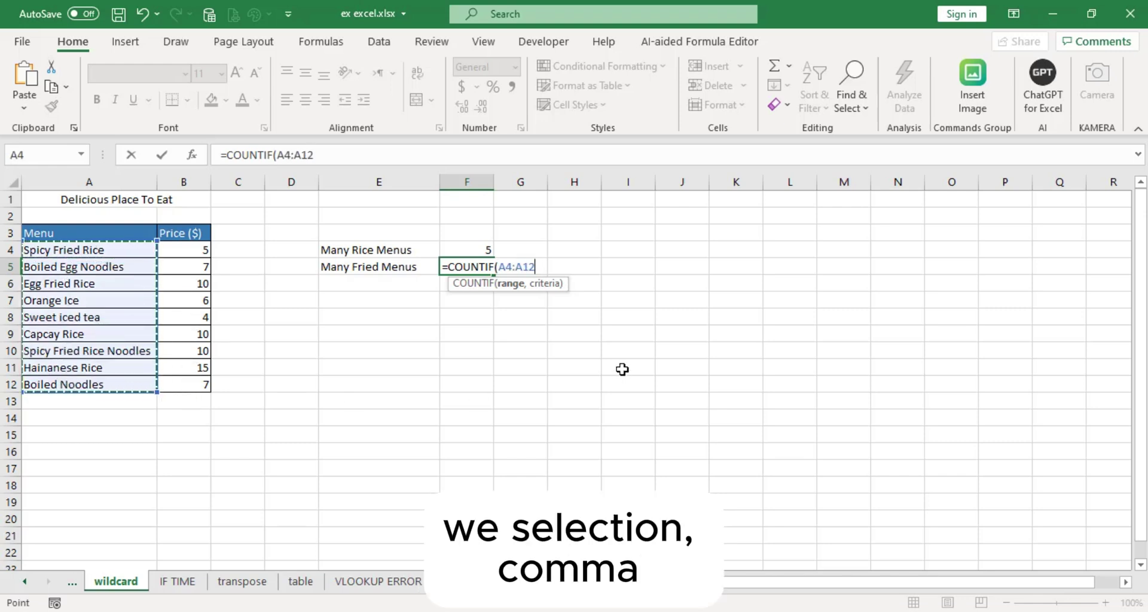
pyautogui.write(',"')
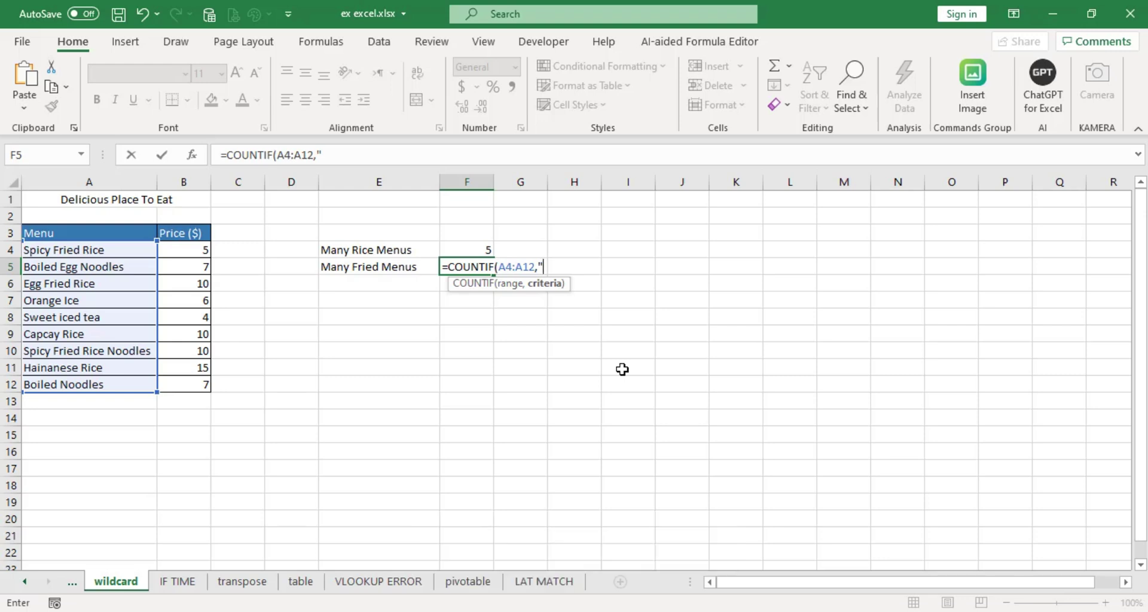
pyautogui.write('*')
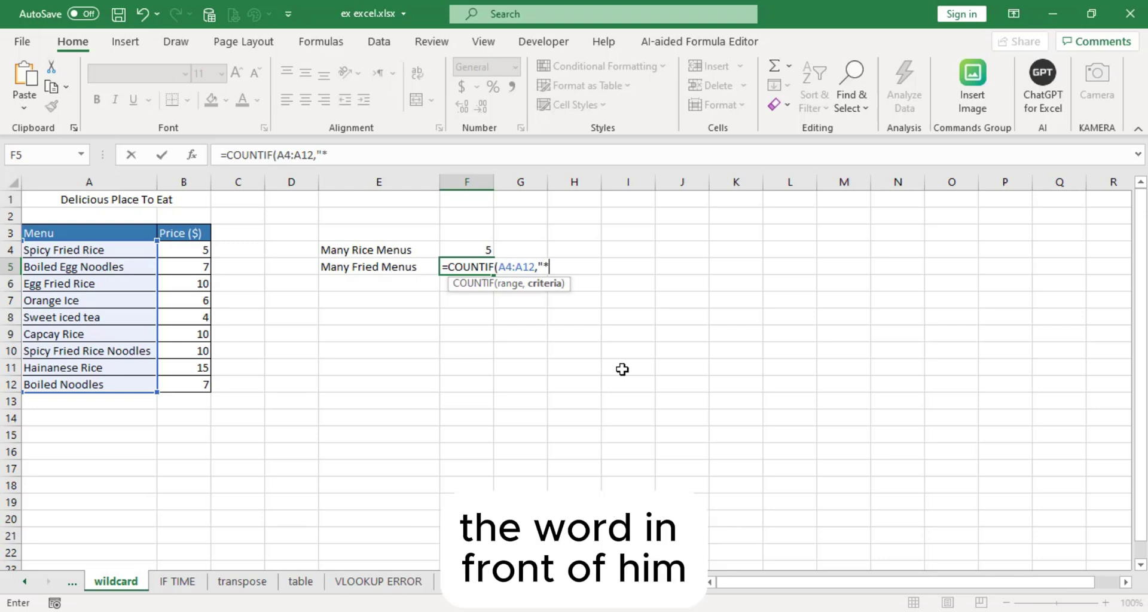
pyautogui.write('Fried')
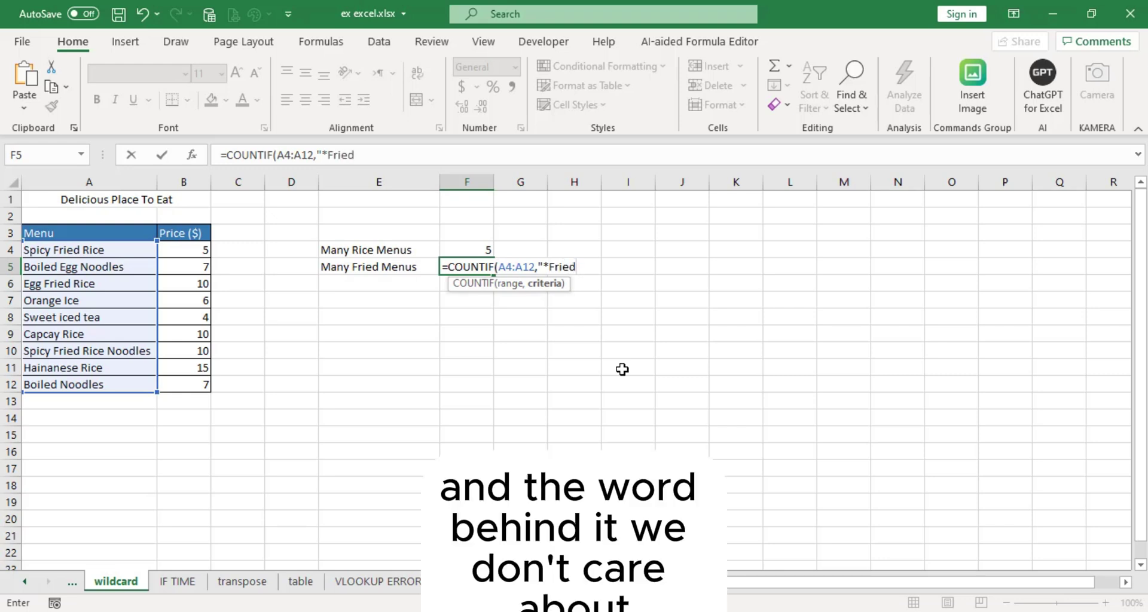
pyautogui.write('*')
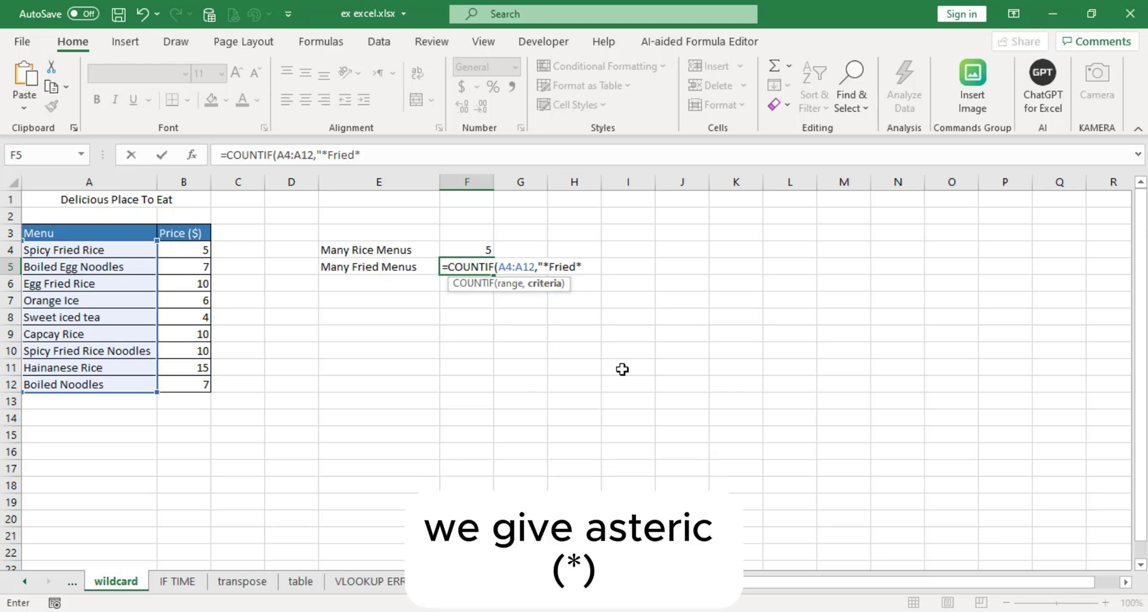
pyautogui.write('")')
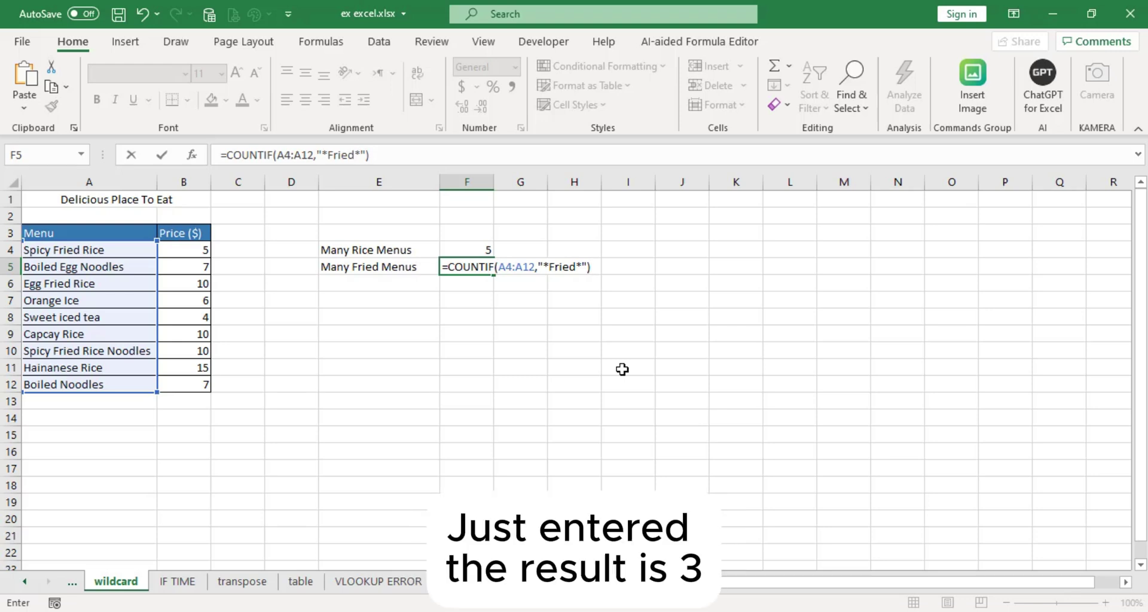
pyautogui.press('Return')
pyautogui.click(470, 267)
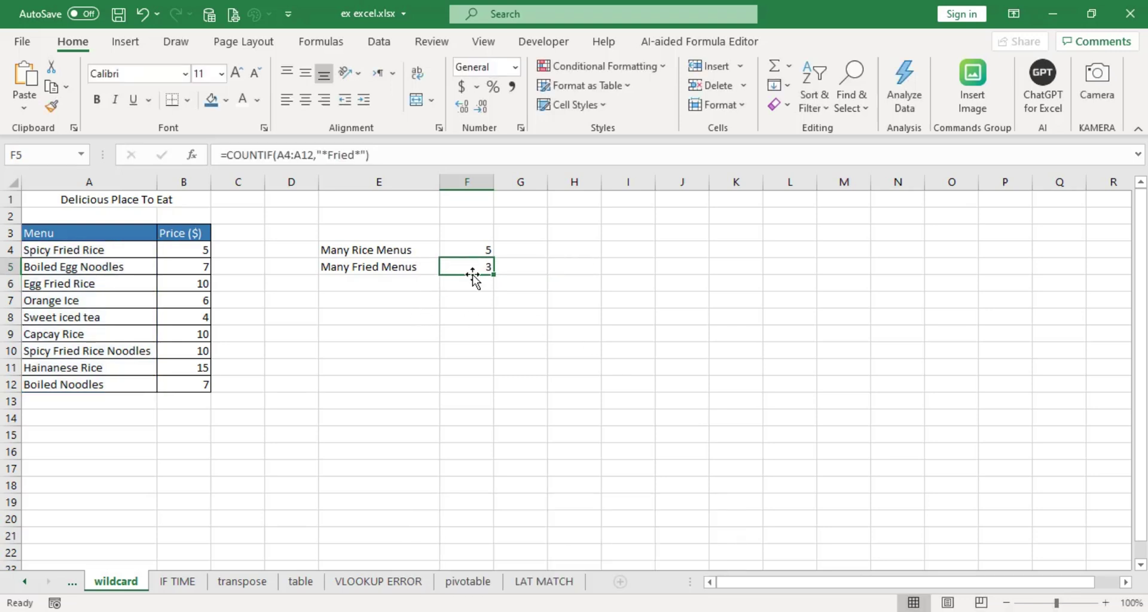